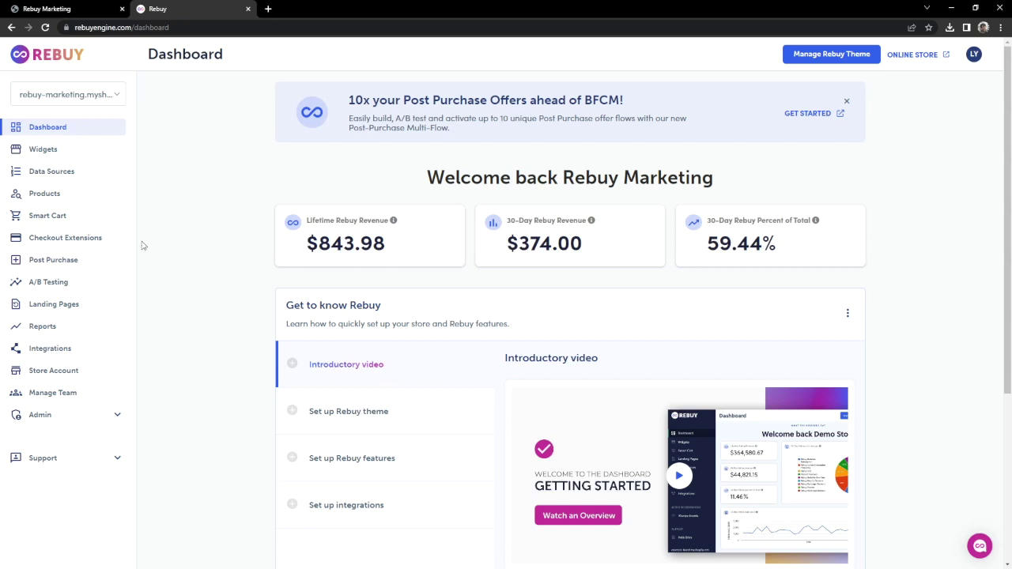
# - Start a new In-Checkout Recommendations checkout extension and name it 'Checkout Offers'
pyautogui.click(113, 238)
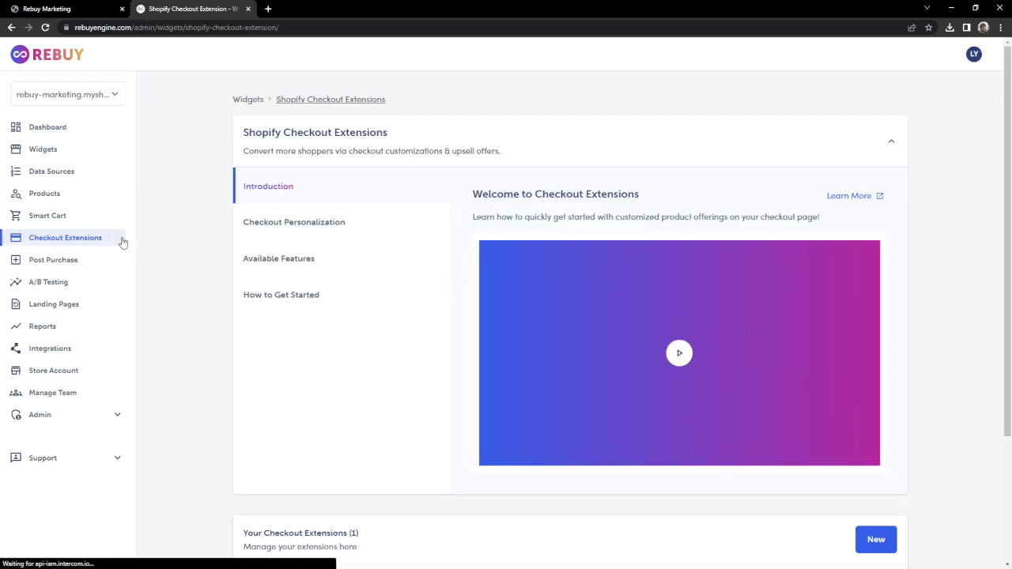
pyautogui.click(876, 541)
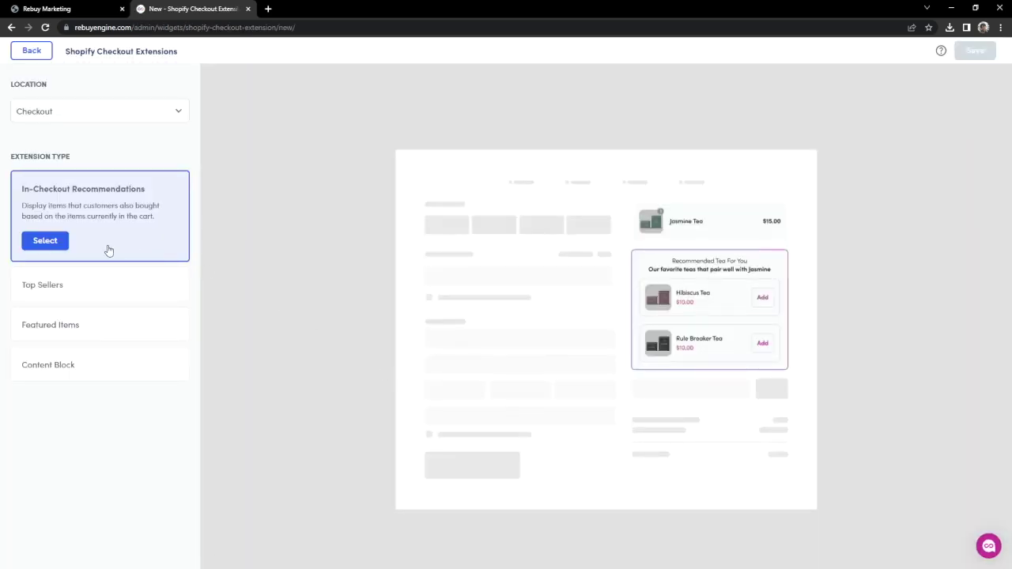
pyautogui.click(55, 241)
pyautogui.hotkey('ctrl', 'a')
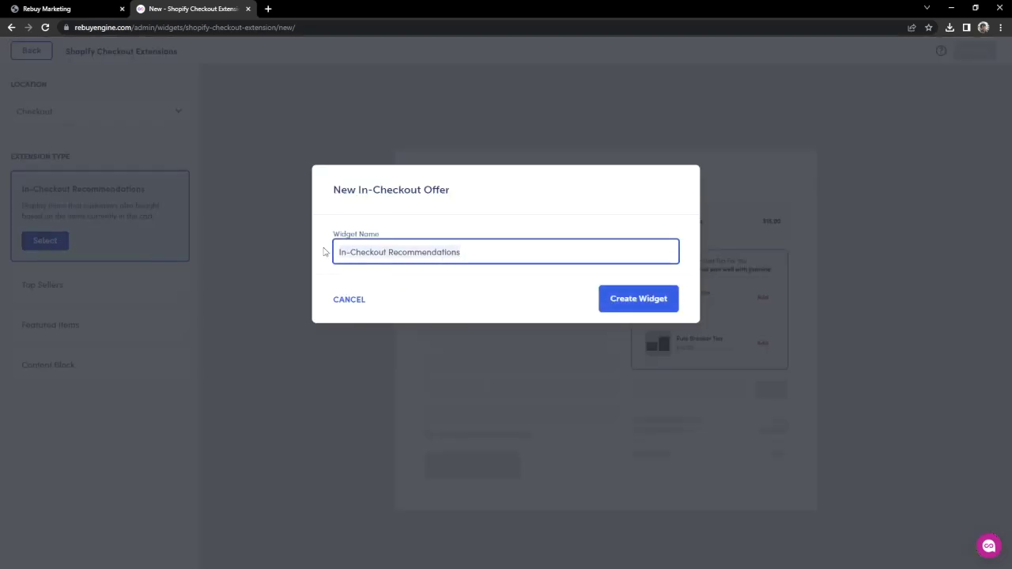
pyautogui.write('Checkout Offers')
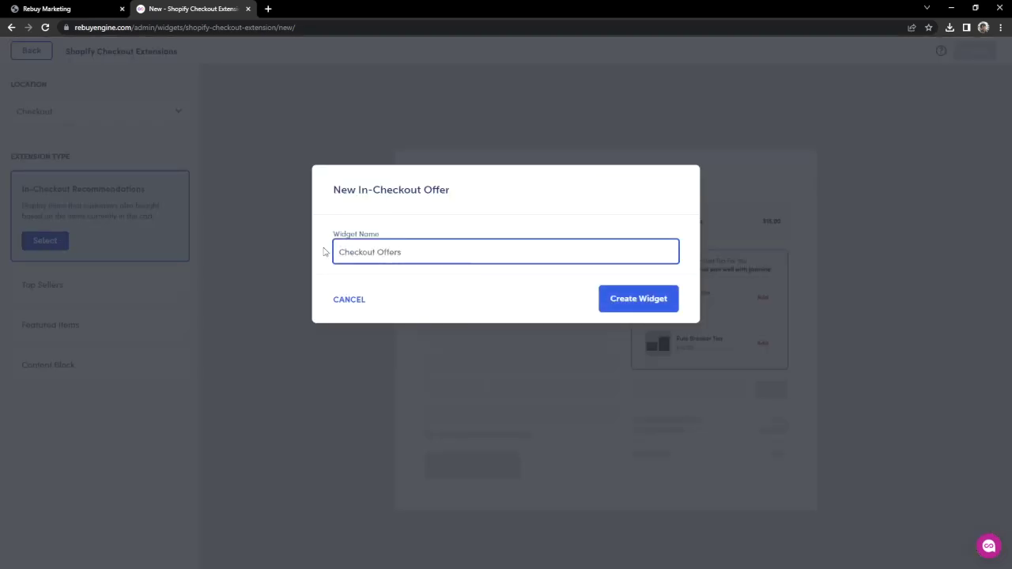
# - Create the Checkout Offers widget, opening its data source with Rule #1 returning Recommended (AI) products
pyautogui.click(642, 298)
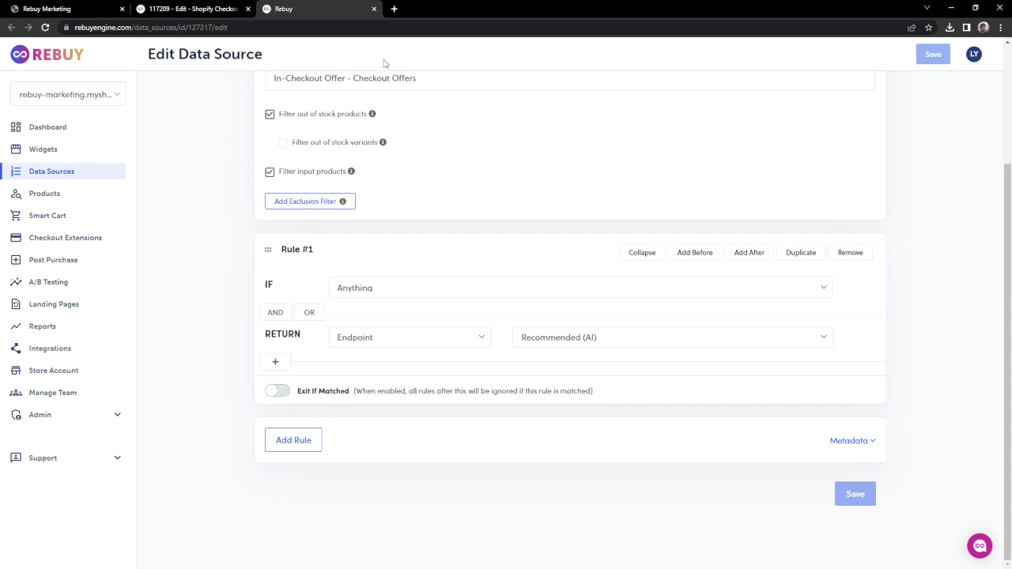
# - Back in the widget editor, set the Language title to 'Don't Forget These!' and confirm saving
pyautogui.click(374, 8)
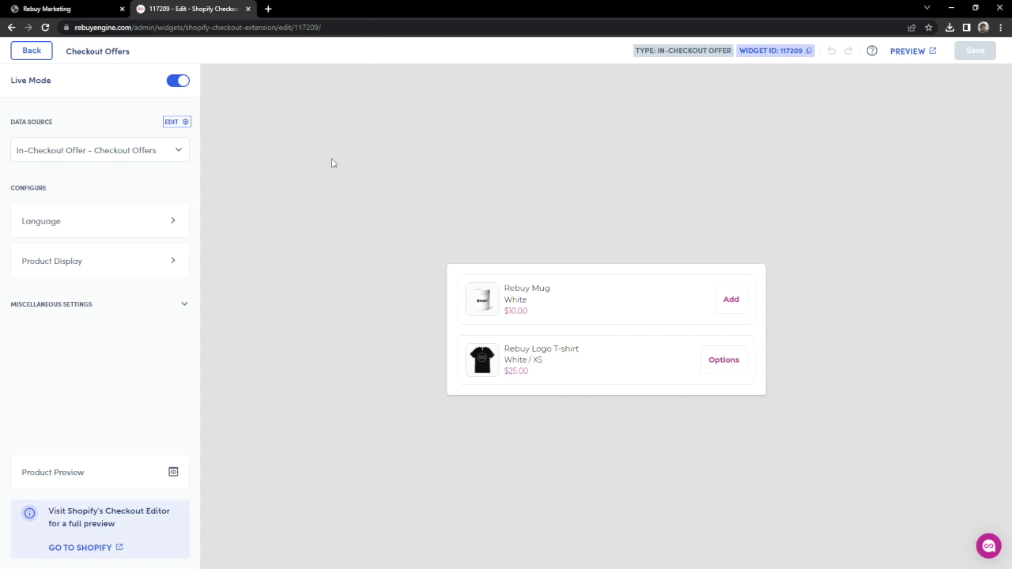
pyautogui.click(151, 232)
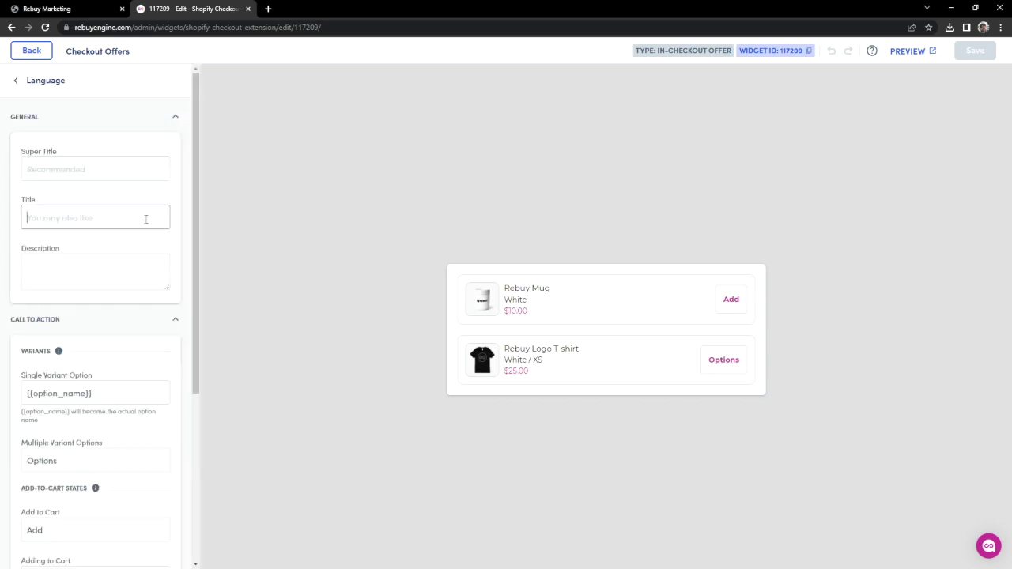
pyautogui.click(144, 219)
pyautogui.write("Don't Forget These!")
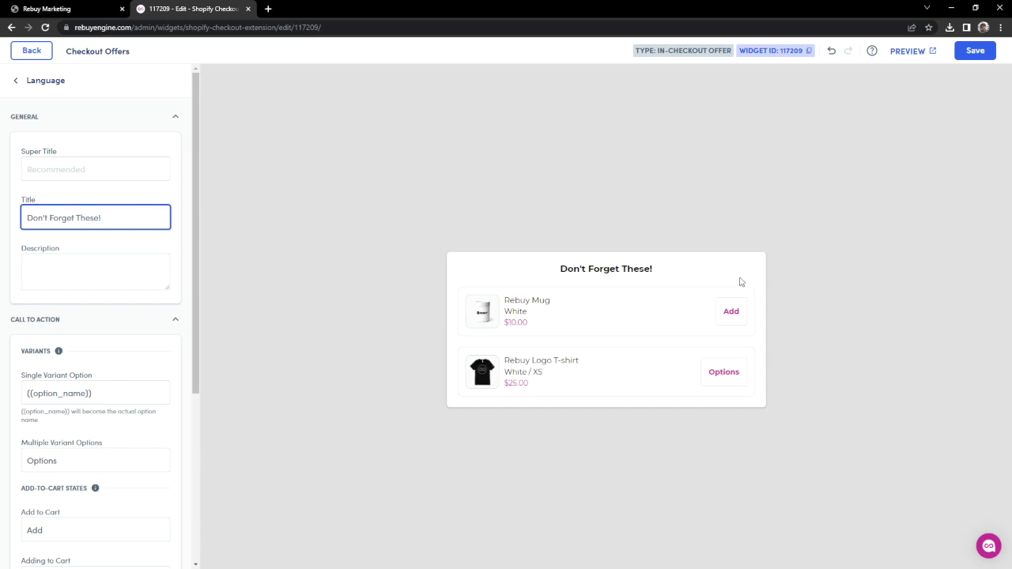
pyautogui.click(974, 50)
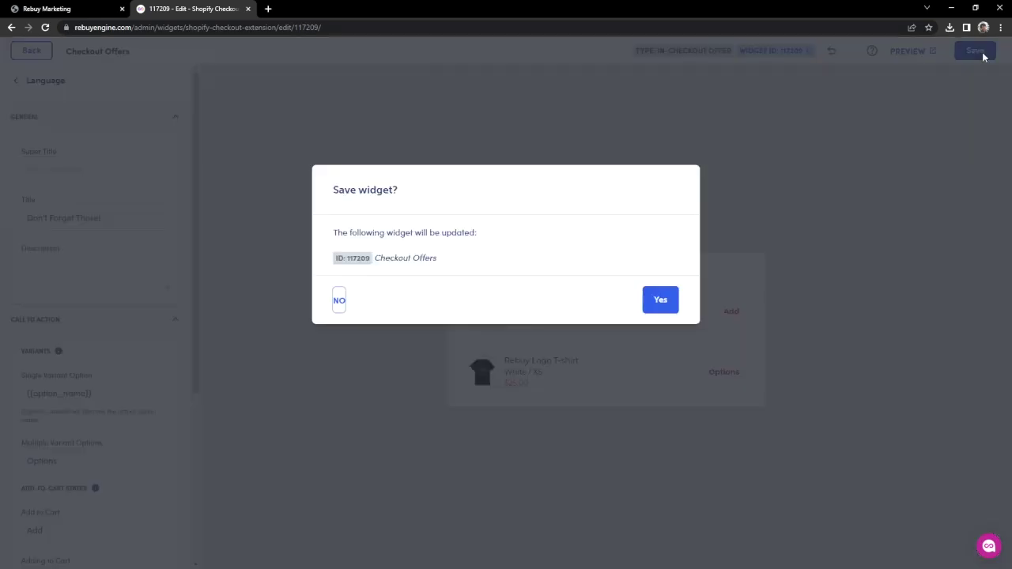
pyautogui.click(660, 301)
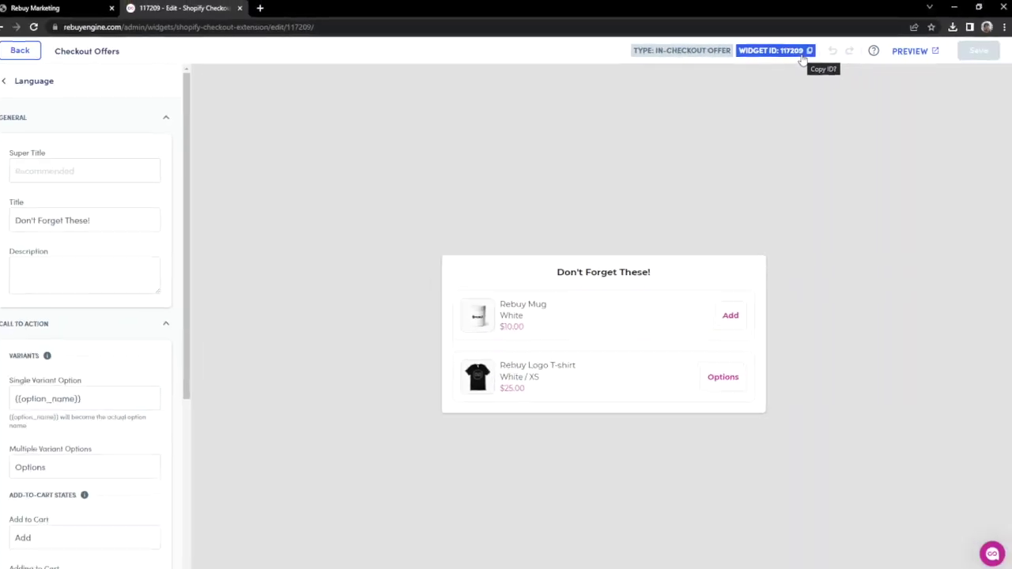
# - Copy widget ID 117209 from the top bar to the clipboard
pyautogui.click(802, 56)
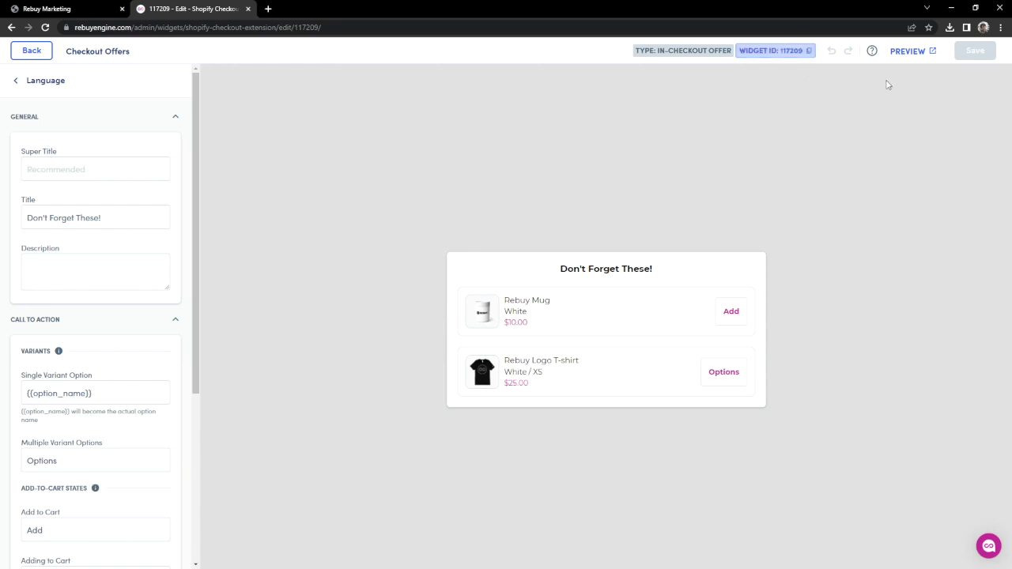
# - Add a Rebuy Smart Component block with widget ID 117209, included in Shop Pay, Hide set to No
pyautogui.click(913, 55)
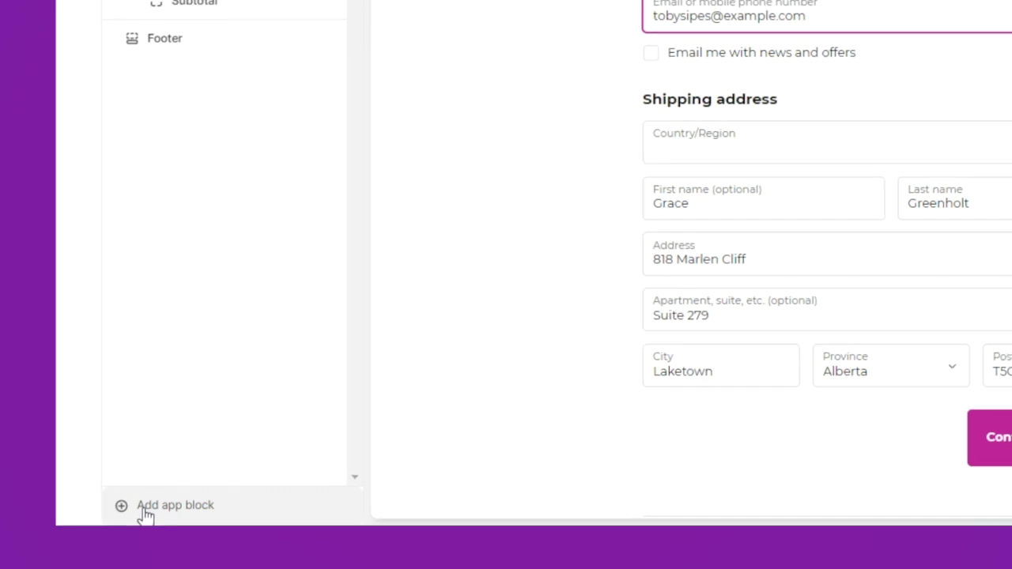
pyautogui.click(146, 510)
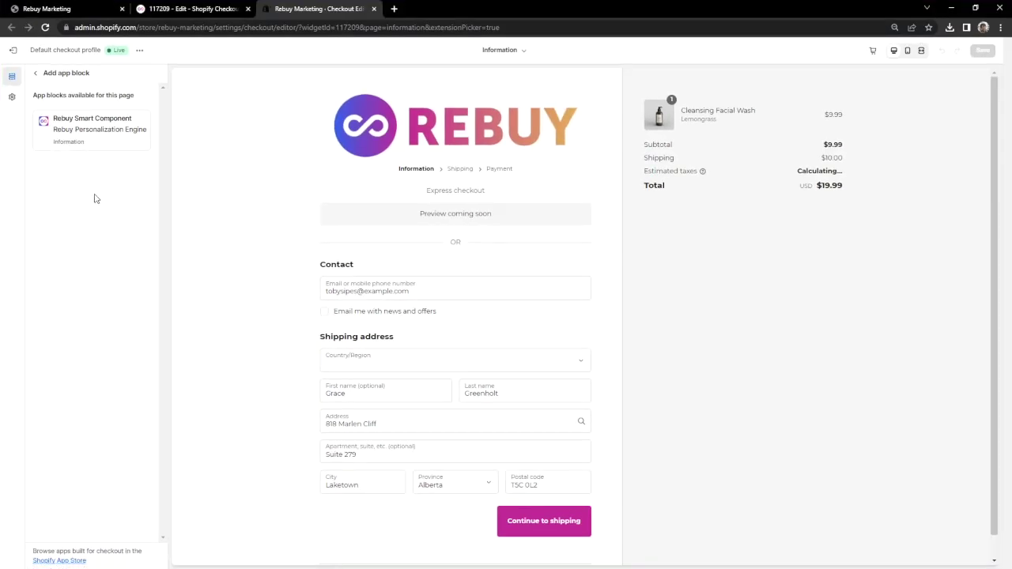
pyautogui.click(102, 137)
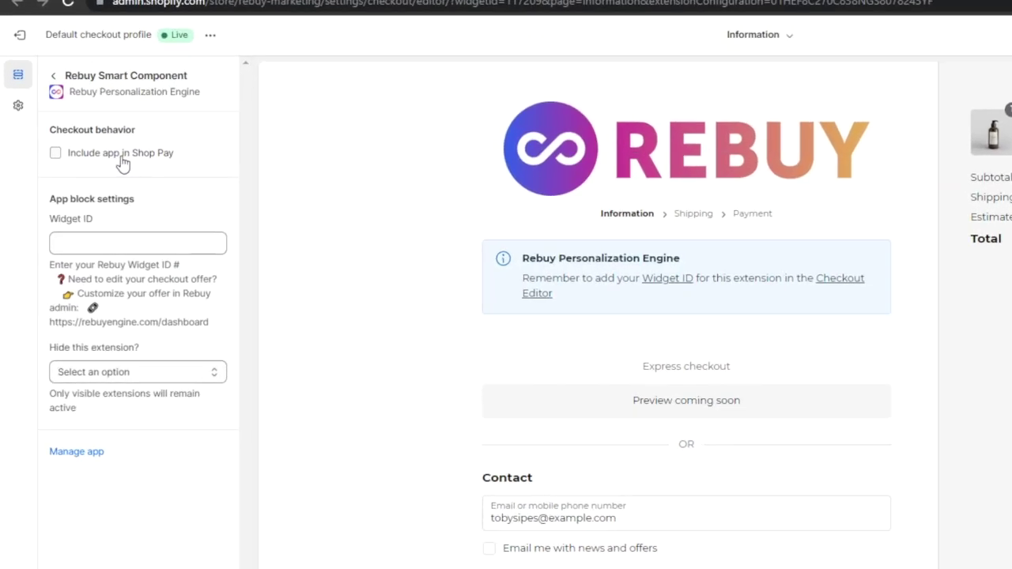
pyautogui.click(68, 170)
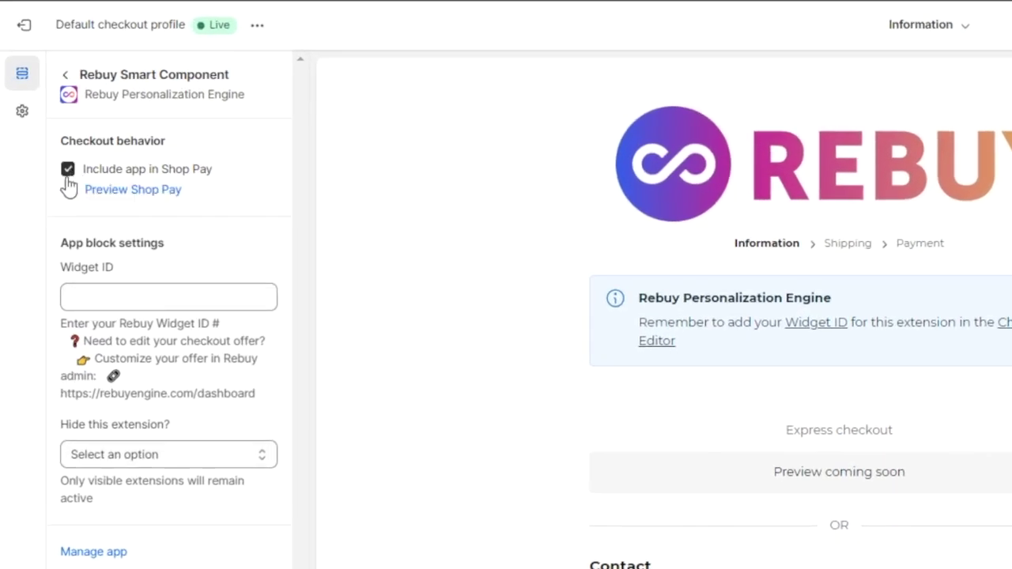
pyautogui.click(152, 295)
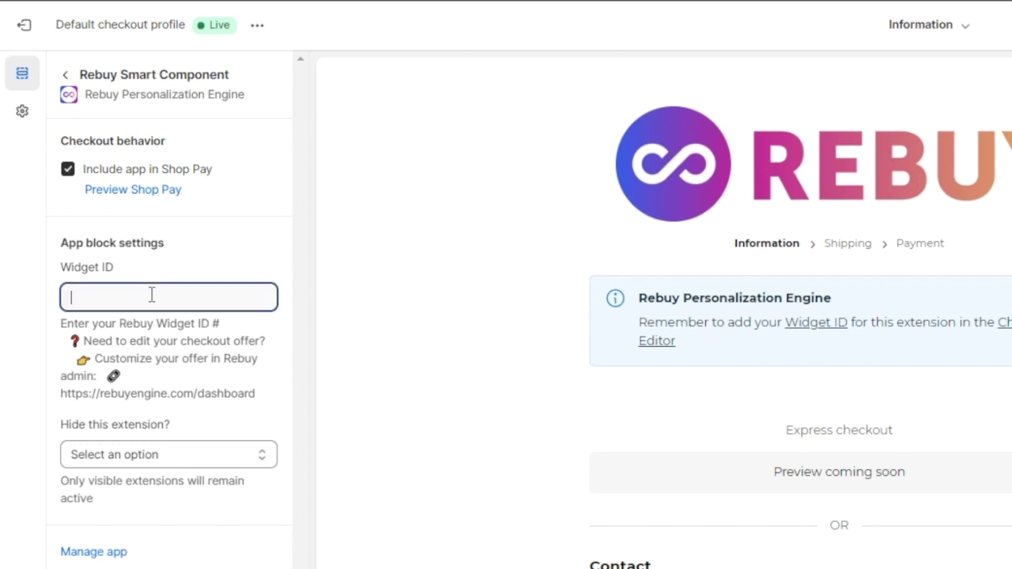
pyautogui.hotkey('ctrl', 'v')
pyautogui.click(147, 456)
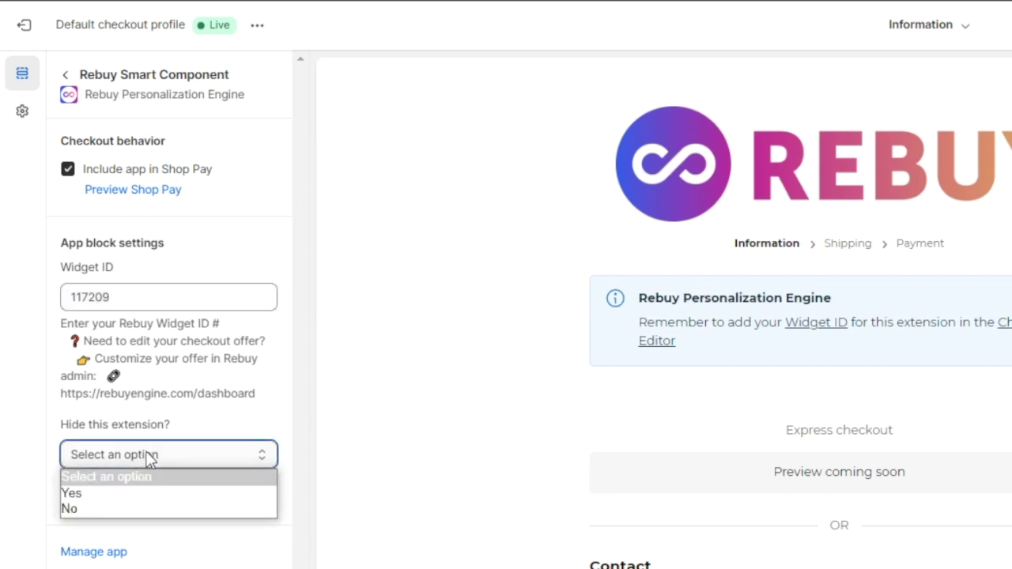
pyautogui.click(137, 509)
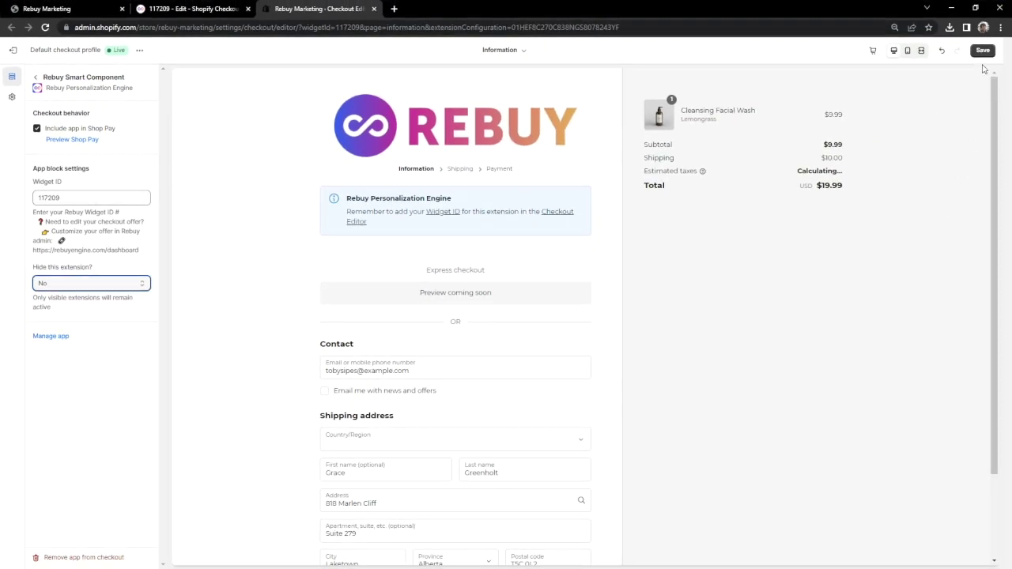
# - Save the checkout editor and reload to see the 'Don't Forget These!' offer in the preview
pyautogui.click(983, 52)
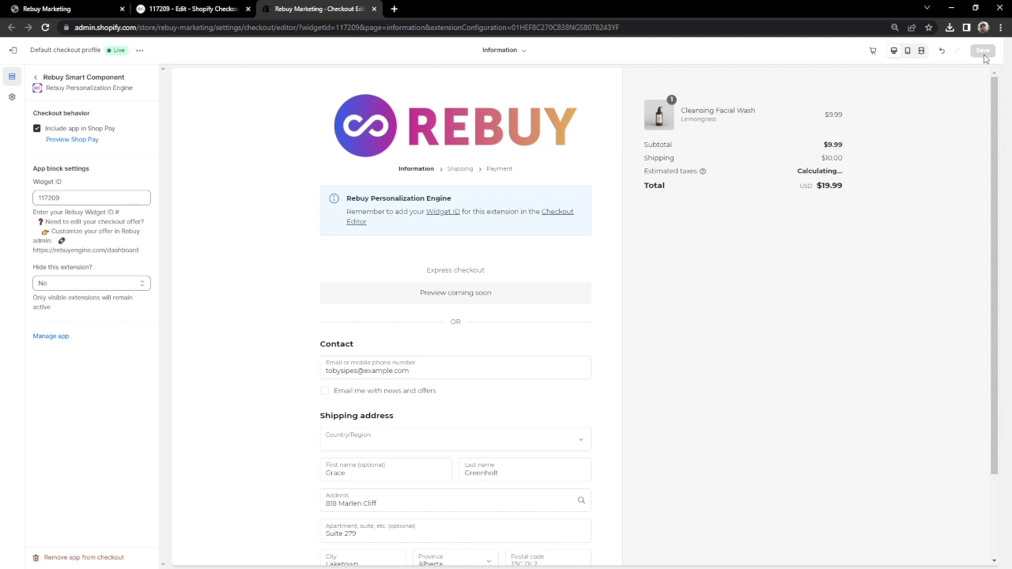
pyautogui.click(48, 29)
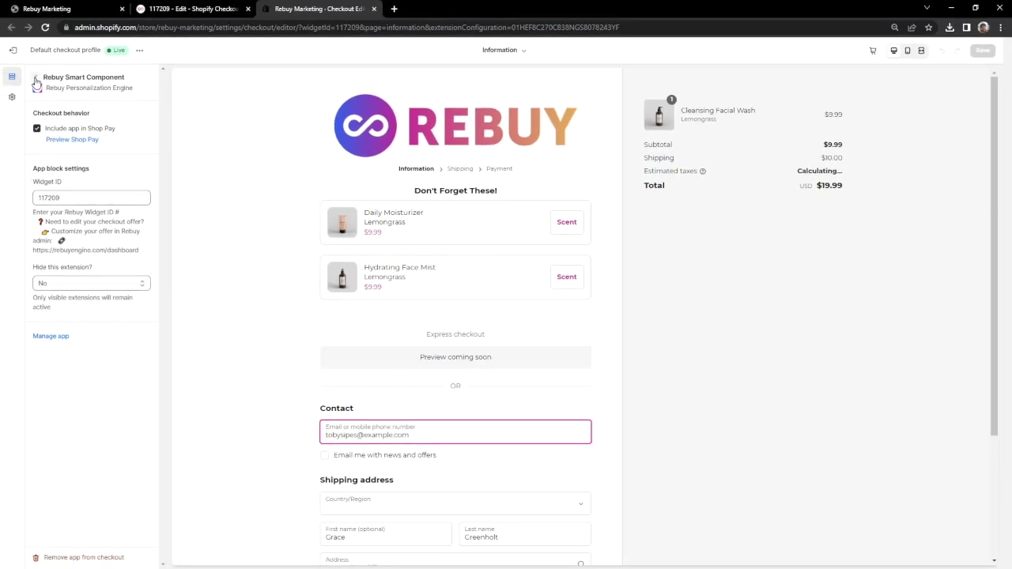
# - Drag the Rebuy Smart Component below Subtotal in the section tree and save the checkout
pyautogui.click(35, 79)
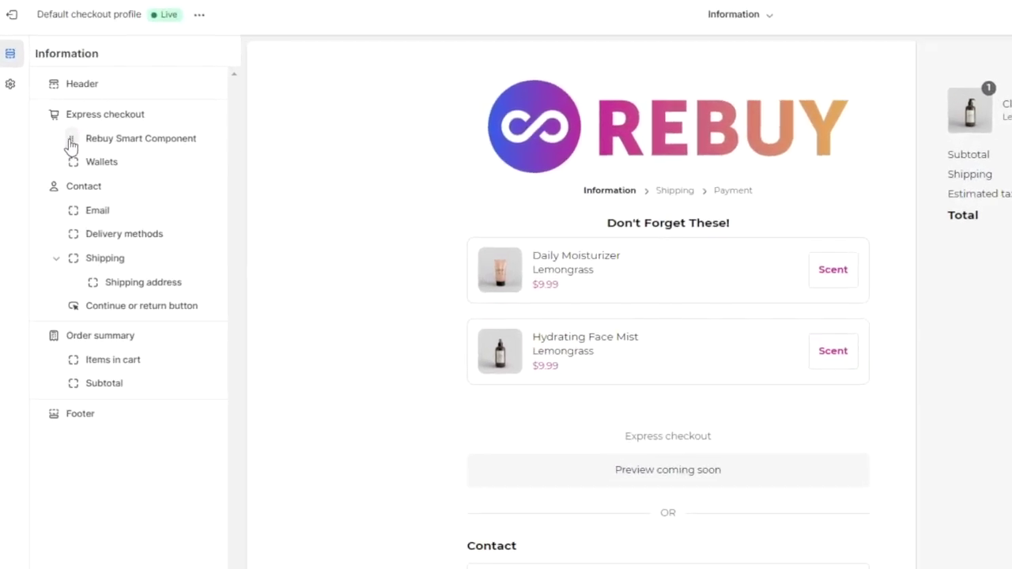
pyautogui.moveTo(71, 146); pyautogui.dragTo(84, 508)
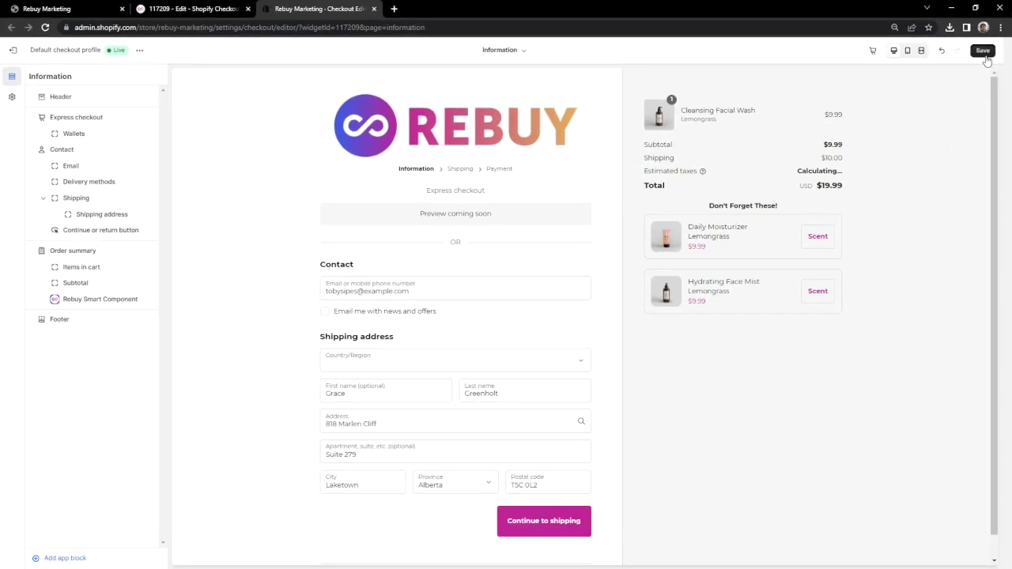
pyautogui.click(984, 53)
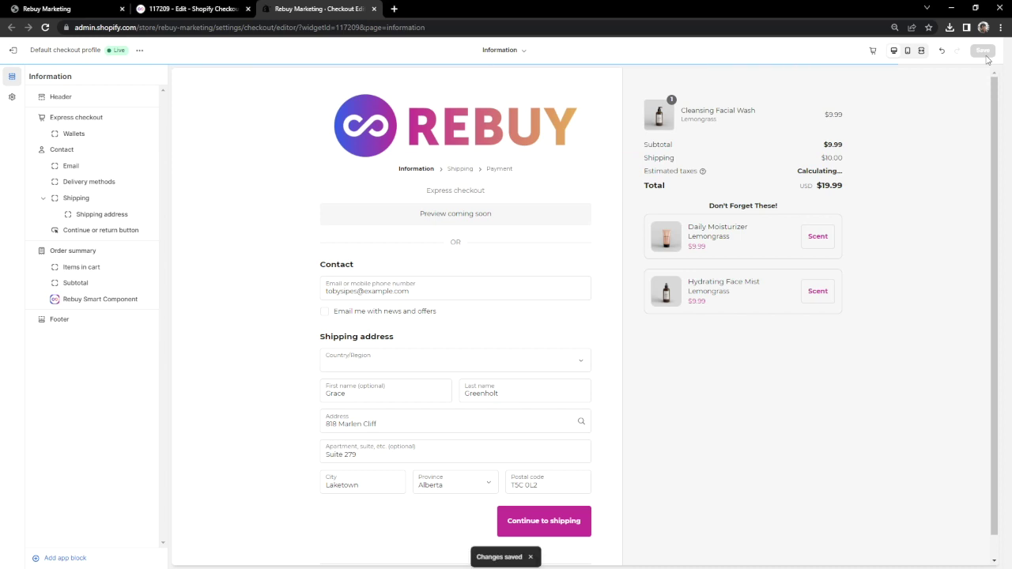
# - Check out with a Rebuy Mug from the storefront and add the recommended Rebuy Logo T-shirt
pyautogui.click(71, 8)
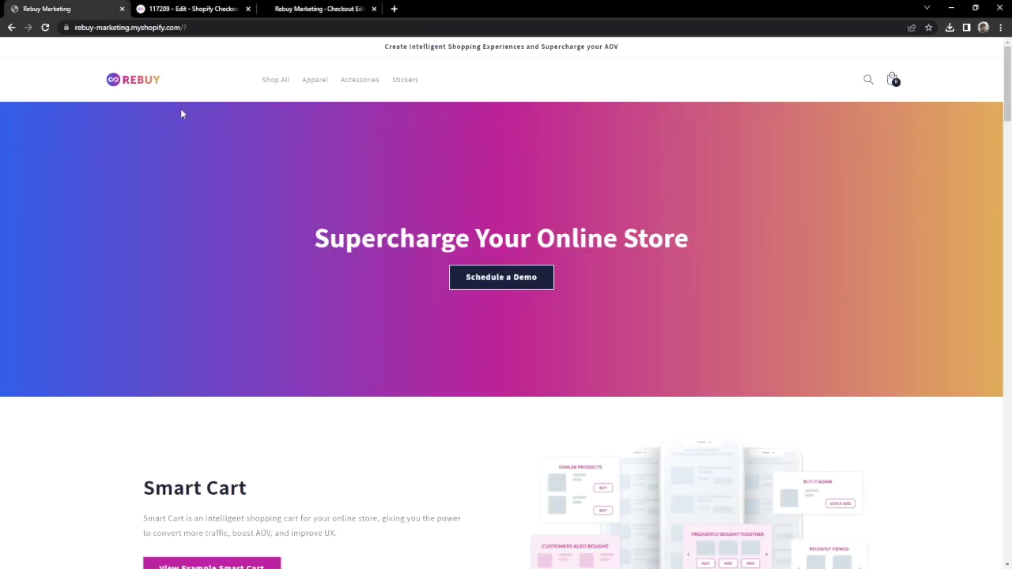
pyautogui.click(894, 80)
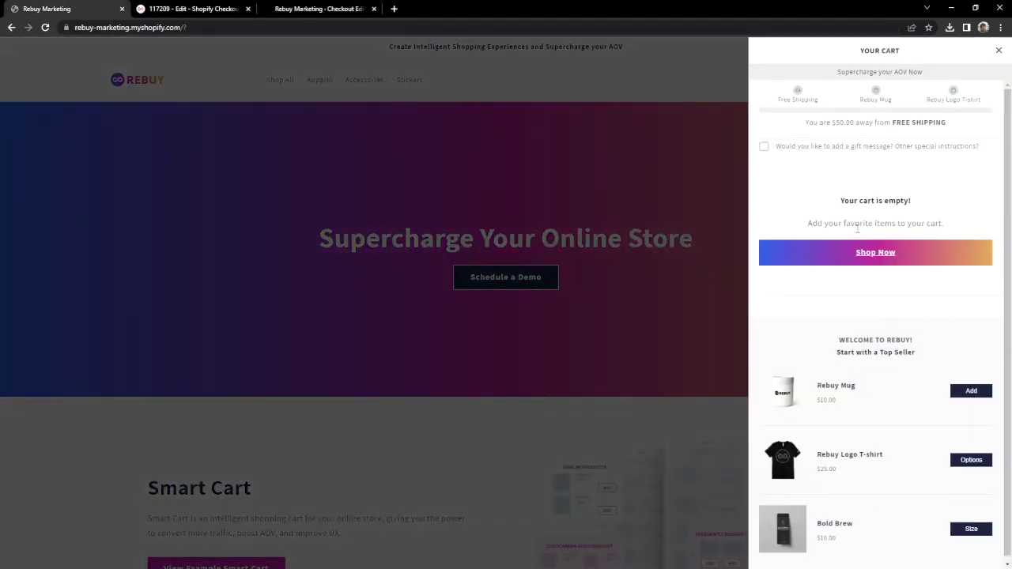
pyautogui.click(969, 391)
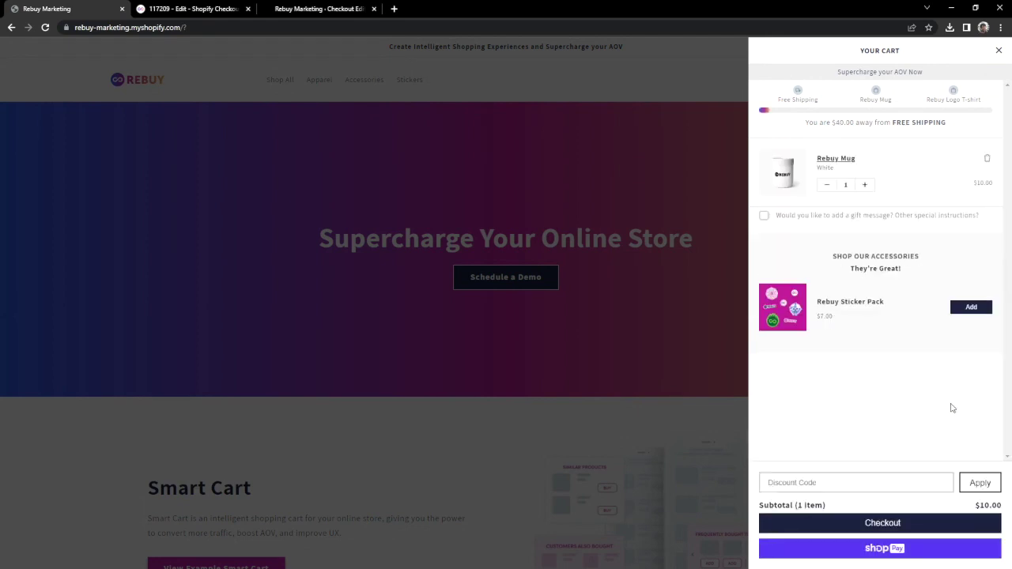
pyautogui.click(893, 524)
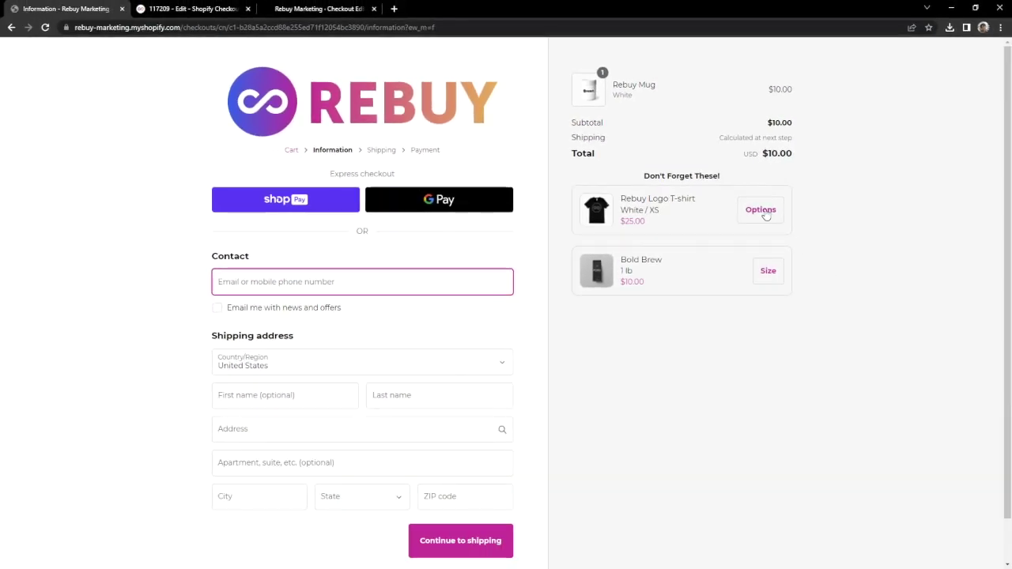
pyautogui.click(766, 213)
pyautogui.click(765, 212)
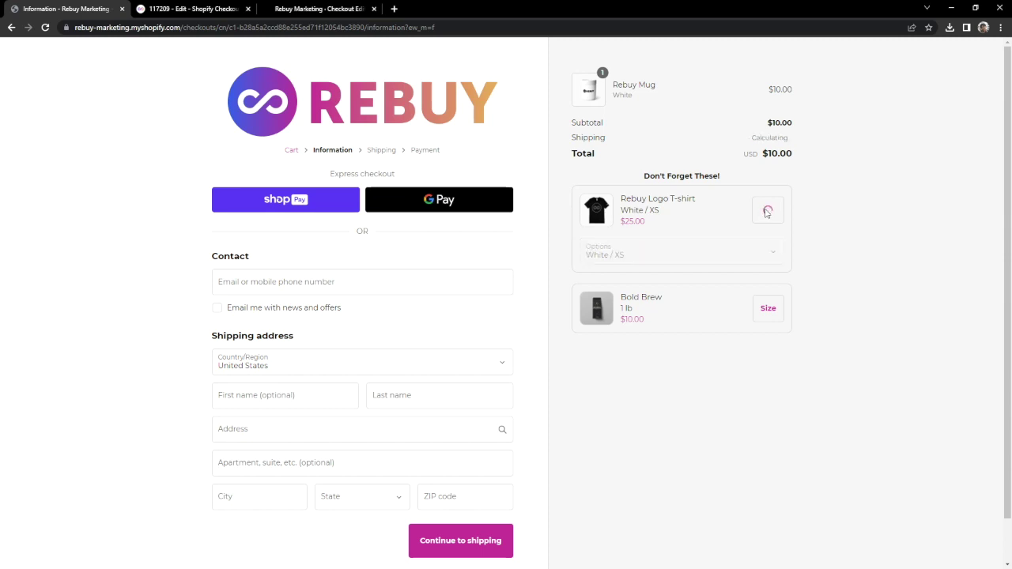